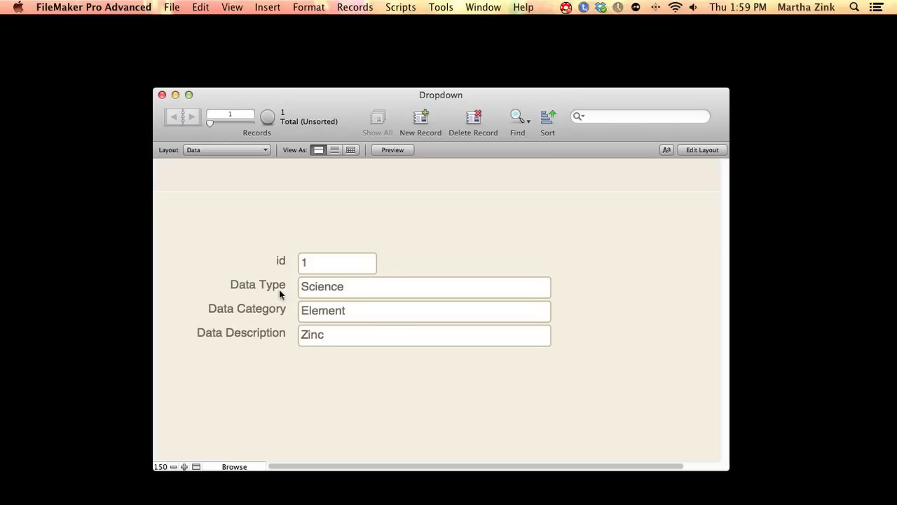
Review record 1's Data Type, Category and Description choices, keeping Zinc as the description.
left_click(318, 288)
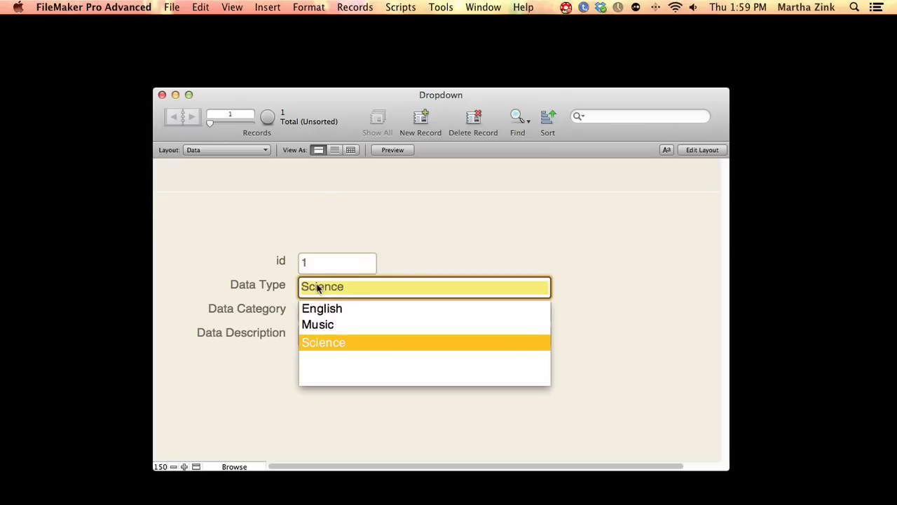
left_click(290, 291)
left_click(337, 309)
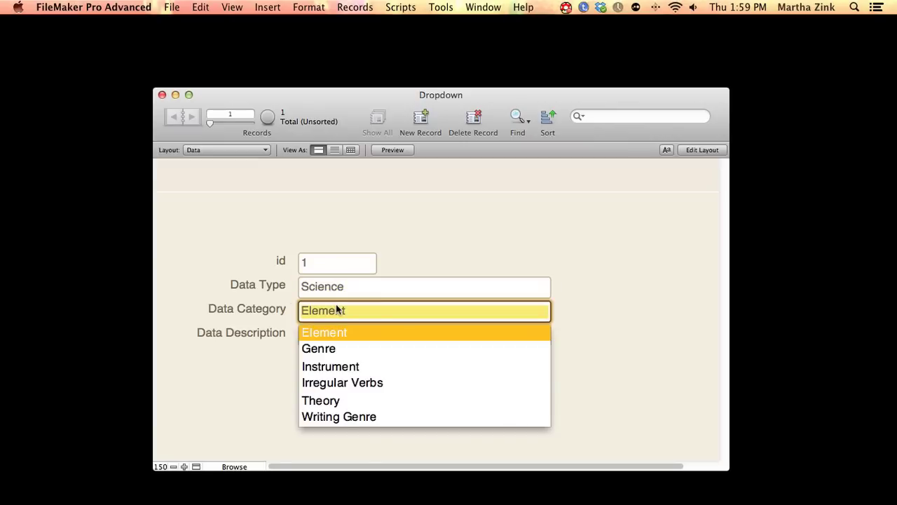
left_click(287, 344)
left_click(329, 334)
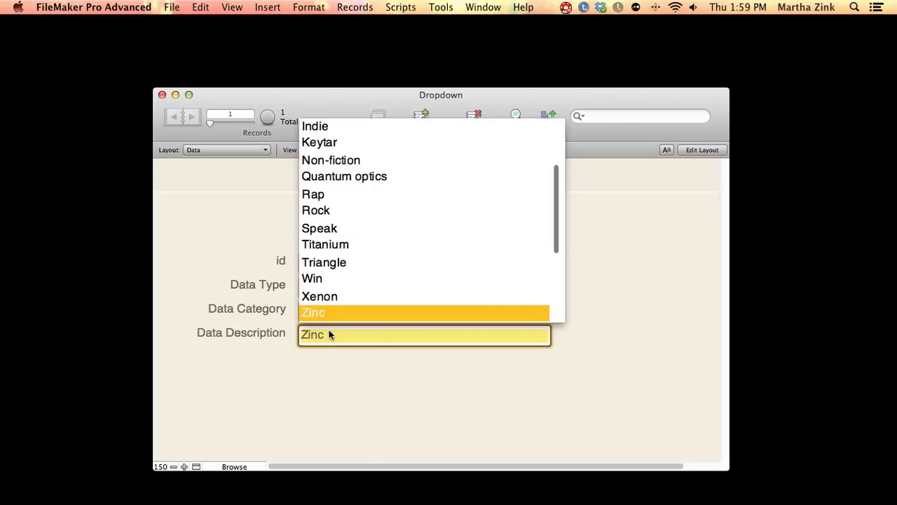
scroll(351, 297, "up", 3)
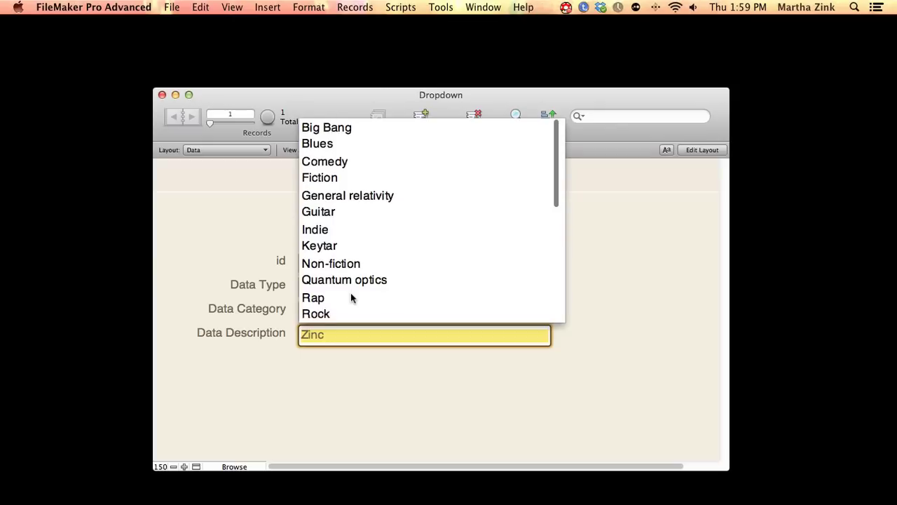
left_click(278, 306)
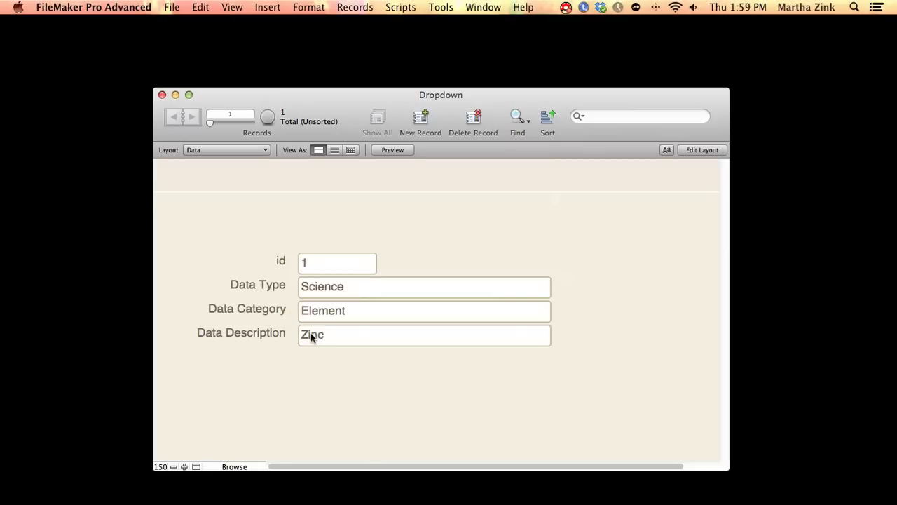
Open a new window on the Values layout, enlarge it and move it right.
left_click(476, 7)
left_click(484, 24)
left_click(251, 168)
left_click(249, 177)
left_click(205, 111)
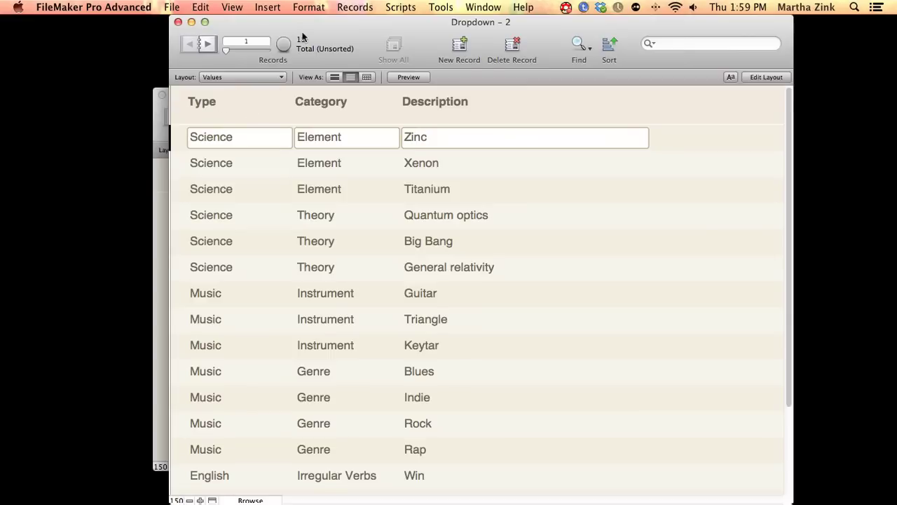
left_click_drag(318, 27, 411, 12)
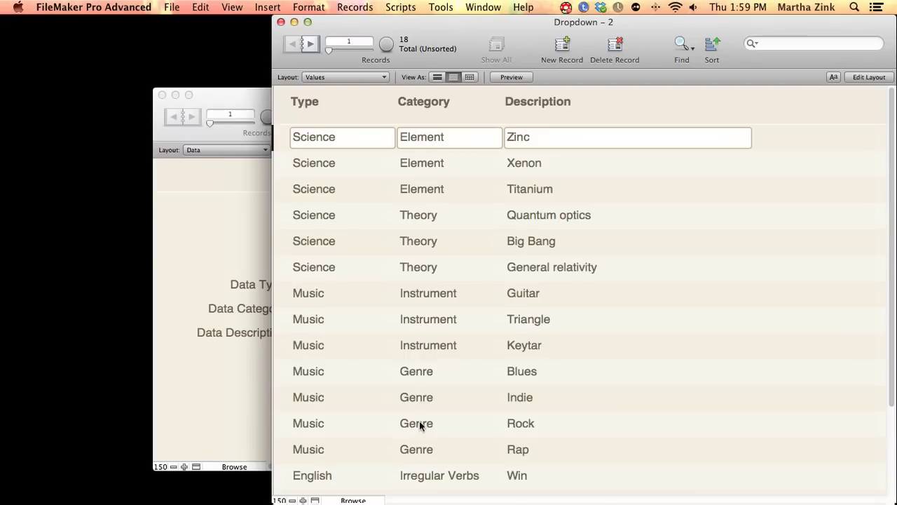
left_click(214, 383)
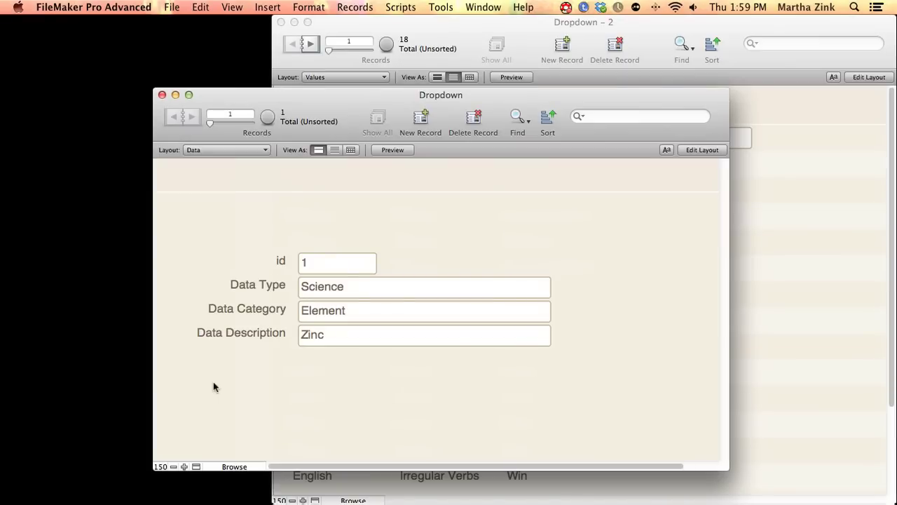
Open Manage Database with Cmd+Shift+D; place Data at top left, Values below it.
key("super+shift+d")
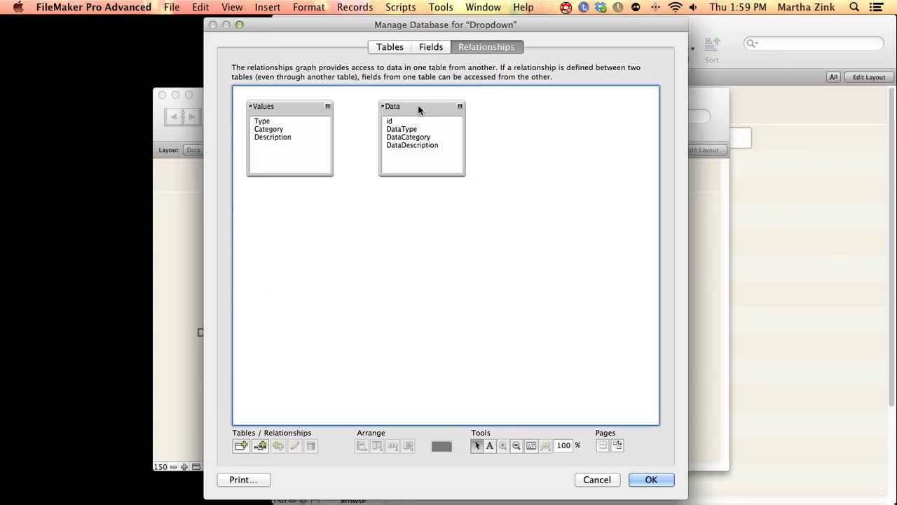
left_click(419, 107)
left_click_drag(419, 106, 407, 105)
left_click_drag(300, 165, 323, 278)
left_click_drag(390, 109, 287, 121)
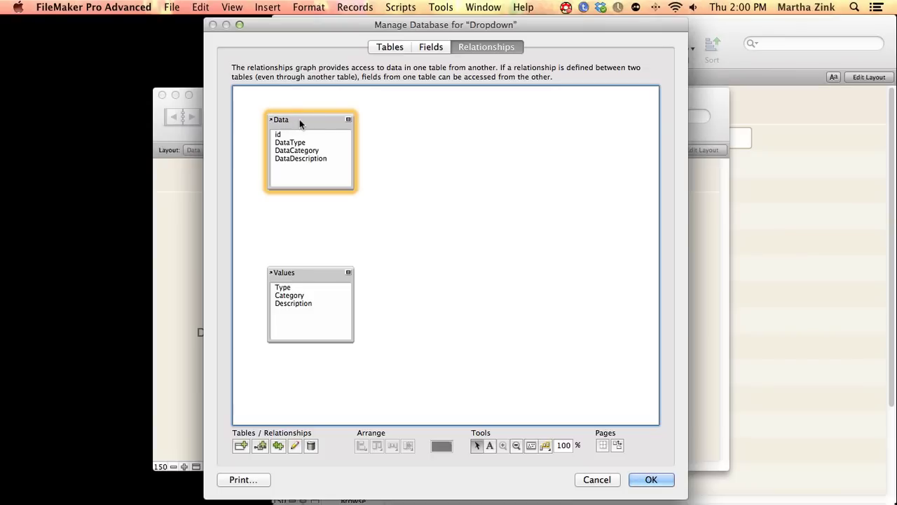
left_click_drag(299, 119, 300, 131)
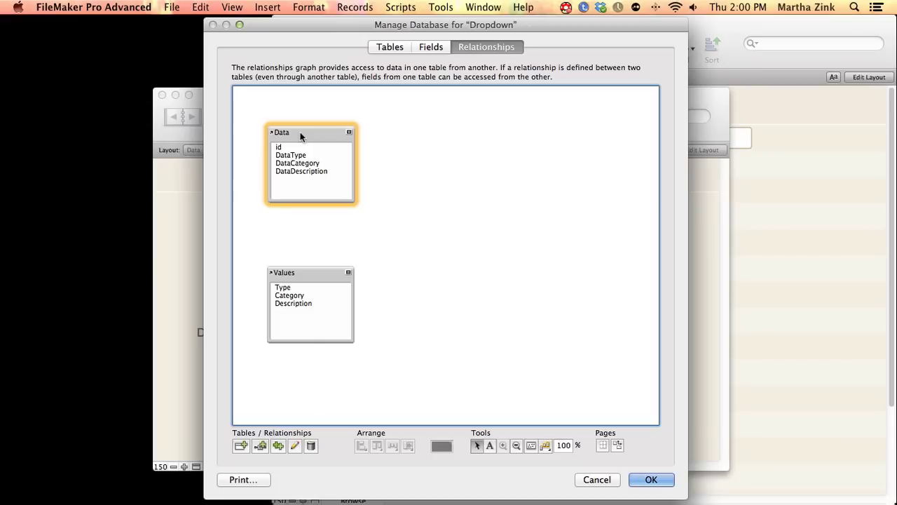
Add a Values occurrence named data_VALUES__type, link Data::DataType to its Type, and save.
left_click(242, 446)
left_click(374, 158)
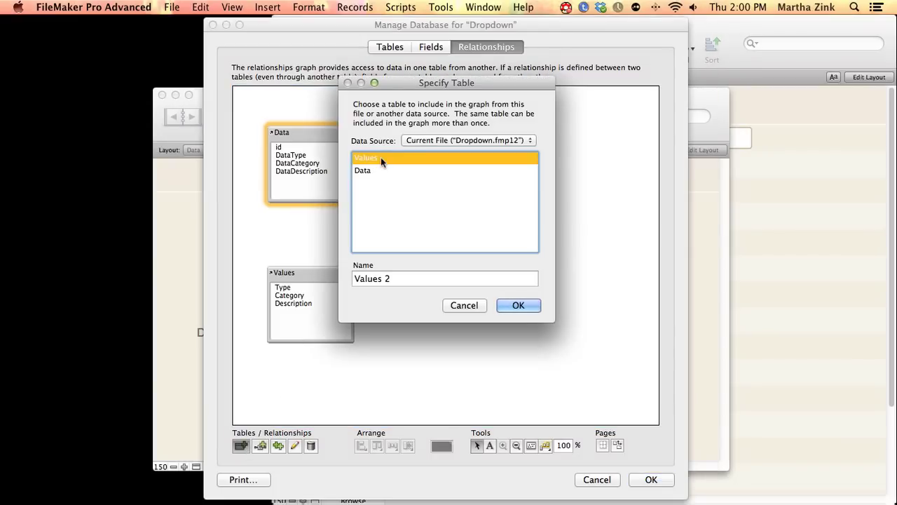
key("Tab")
type("data_VALUES__")
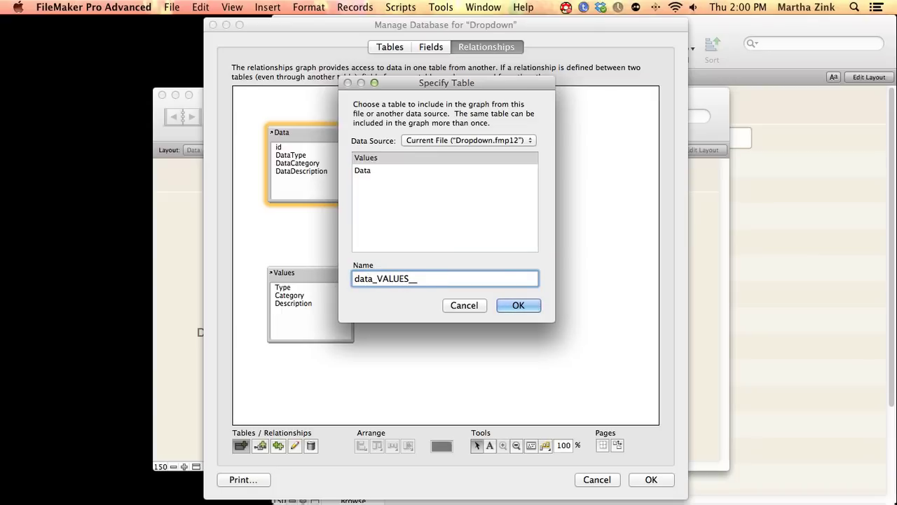
type("type")
key("Return")
left_click_drag(441, 231, 457, 107)
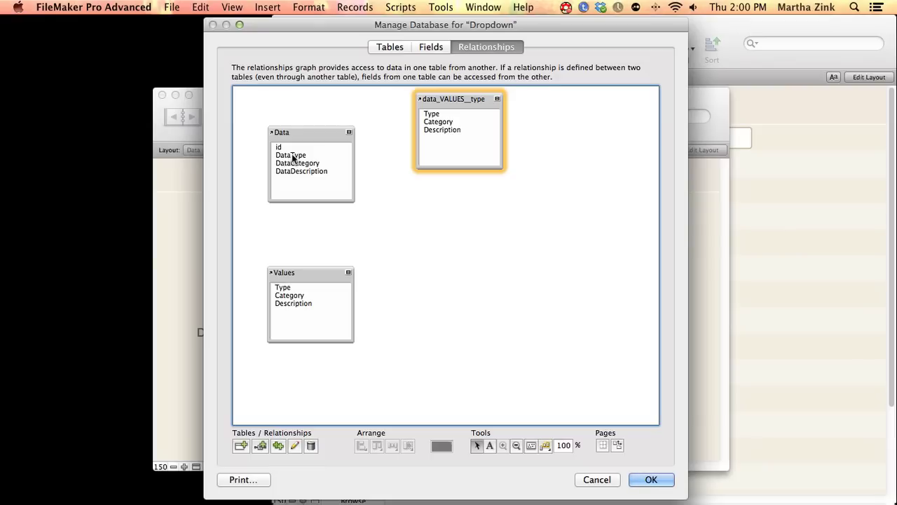
left_click_drag(293, 159, 446, 117)
left_click(646, 481)
In Layout mode, select the DataCategory field and open Manage Value Lists from the Inspector.
key("super+l")
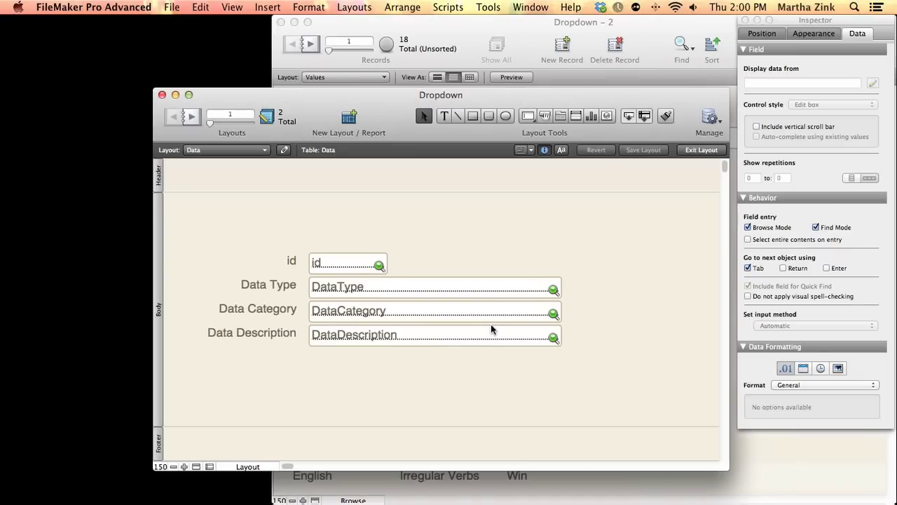
left_click(335, 294)
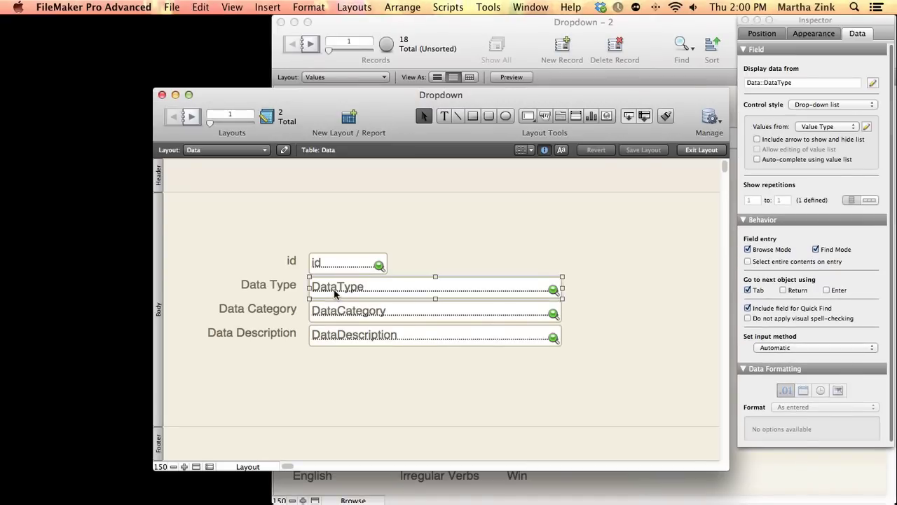
left_click(866, 126)
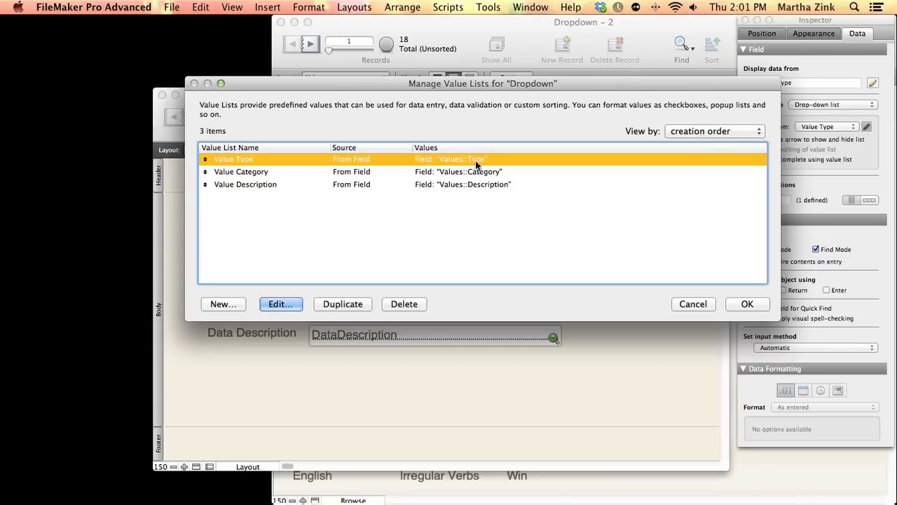
key("Escape")
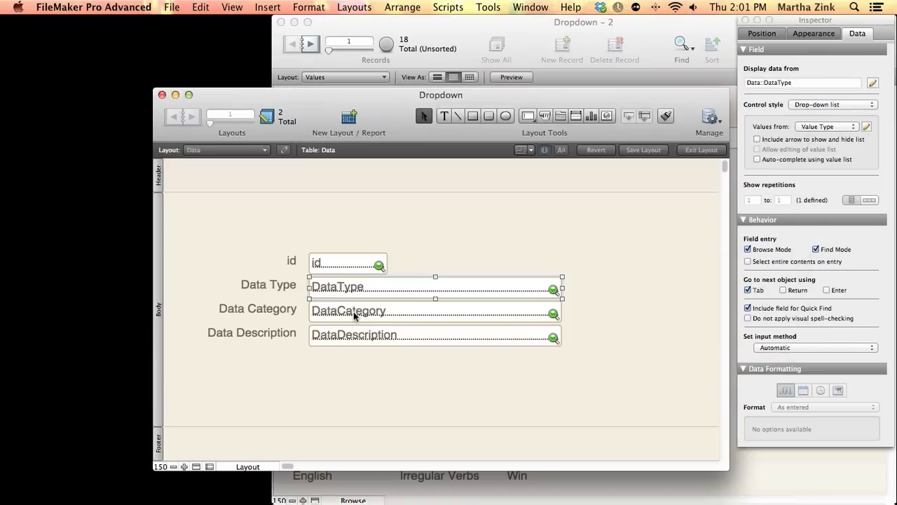
left_click(350, 313)
left_click(867, 127)
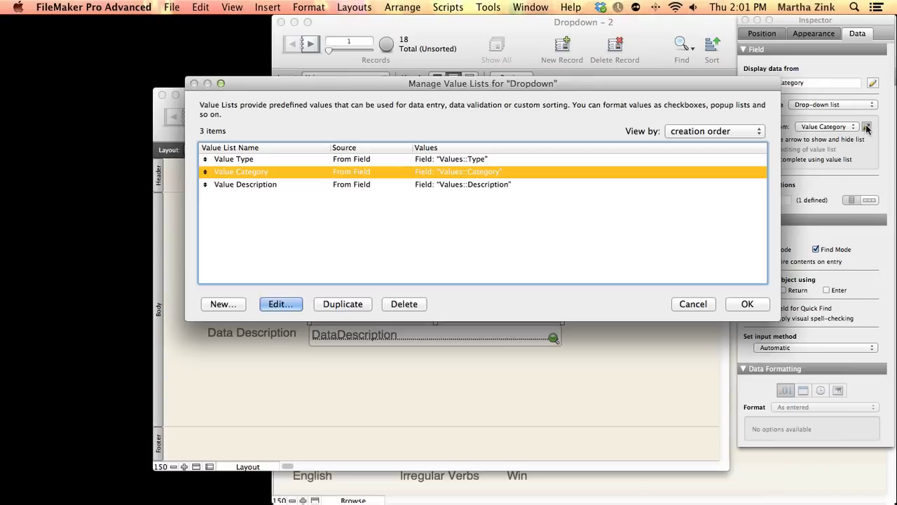
Set Value Category to data_VALUES__type::Category, including only values related starting from Data.
double_click(350, 172)
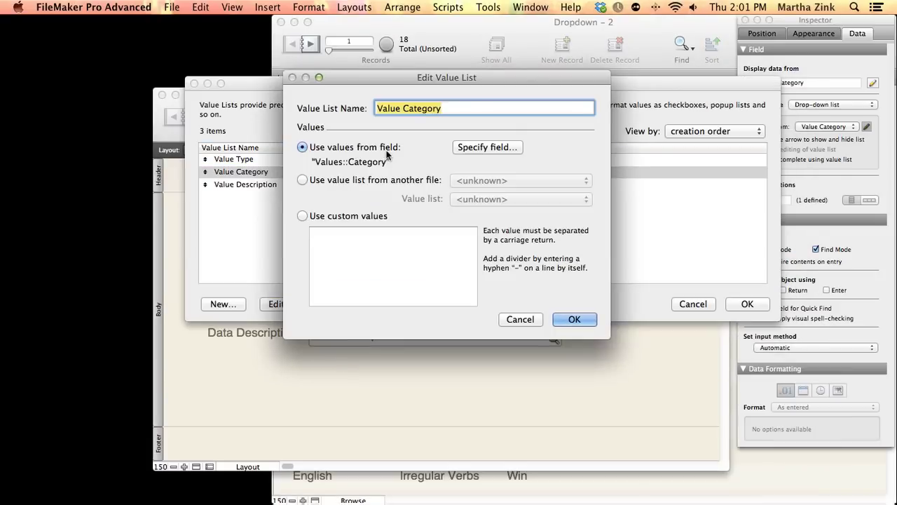
left_click(473, 147)
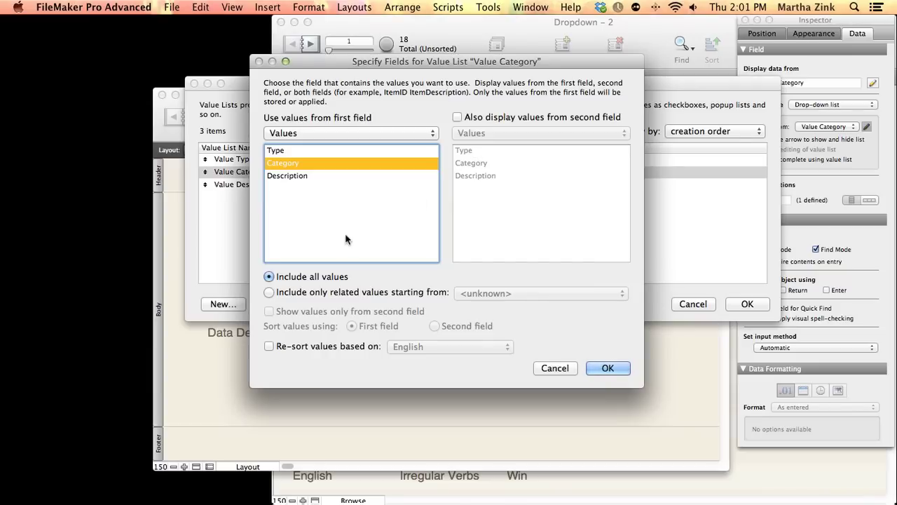
left_click(313, 294)
left_click(475, 295)
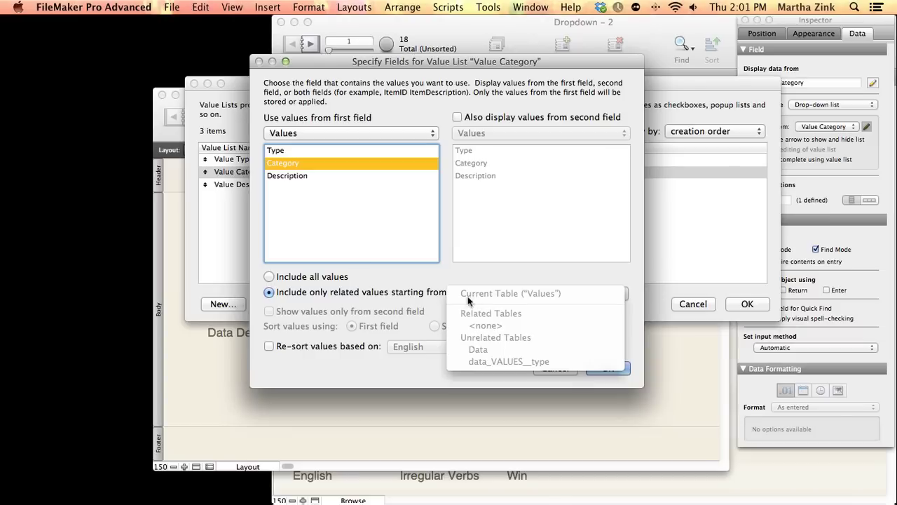
left_click(304, 134)
left_click(293, 134)
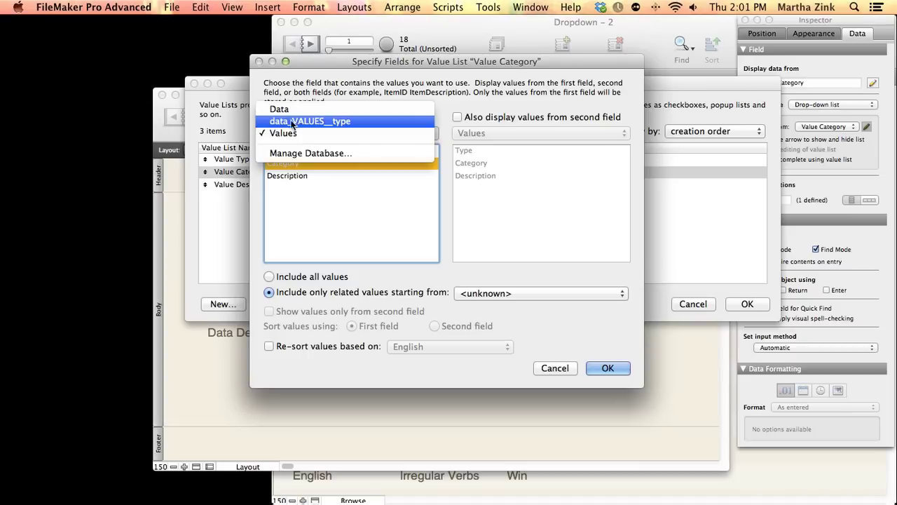
left_click(339, 121)
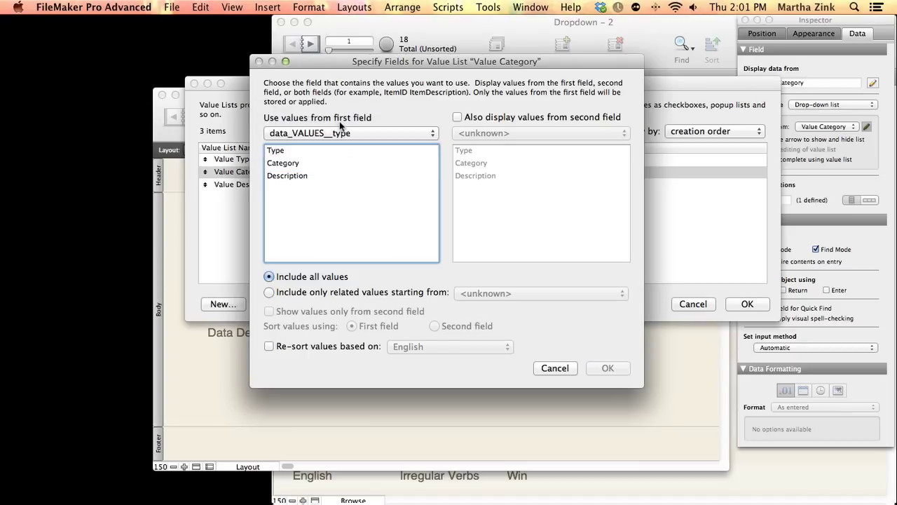
left_click(297, 163)
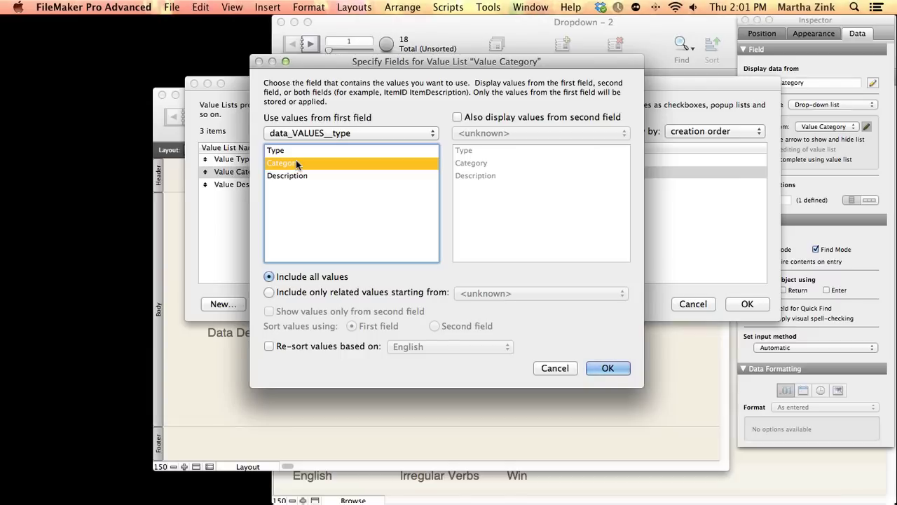
left_click(342, 293)
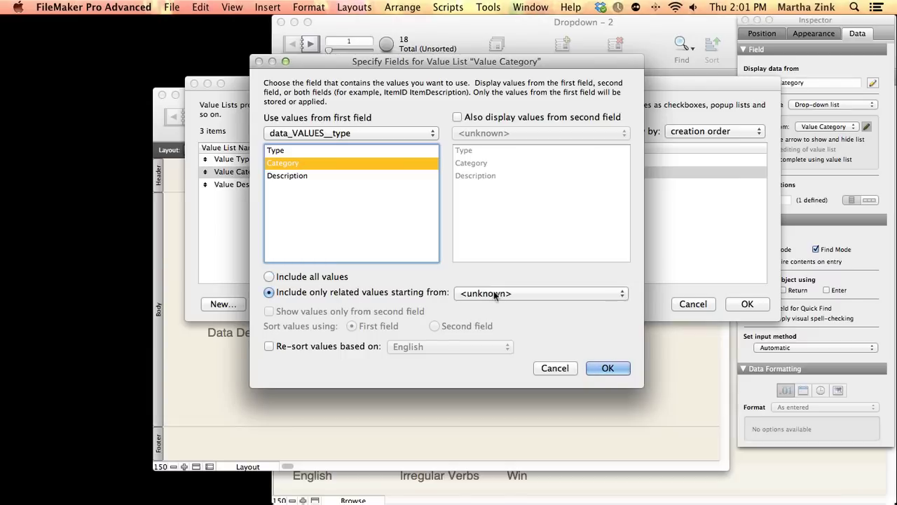
left_click(495, 295)
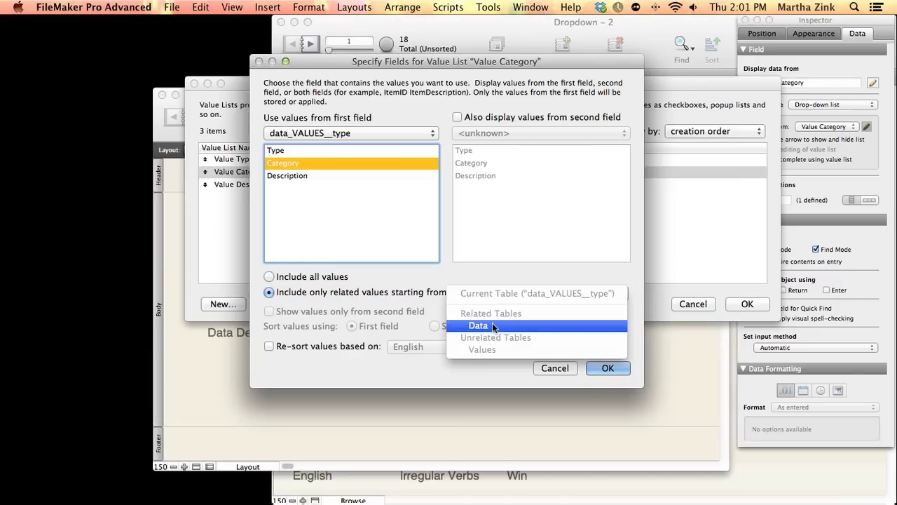
left_click(492, 324)
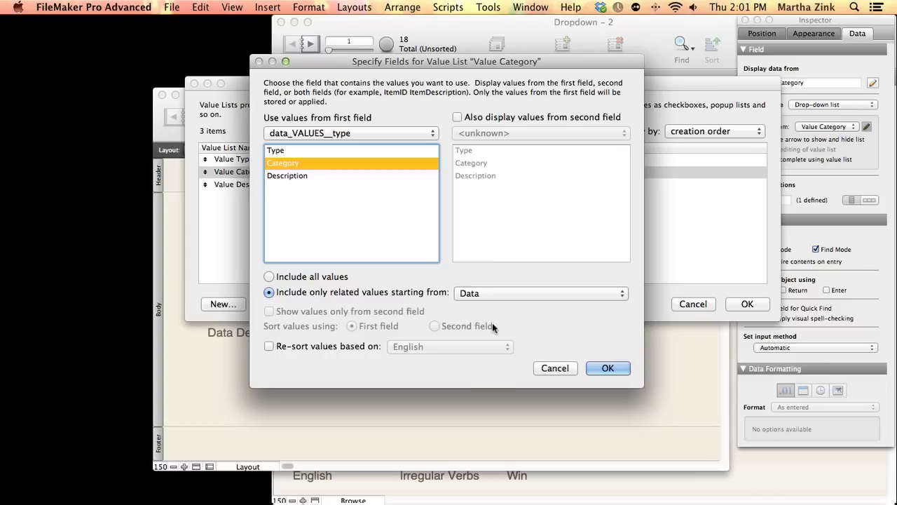
left_click(608, 369)
Save the value list changes, return to Browse mode, and check Science's filtered category choices.
left_click(575, 319)
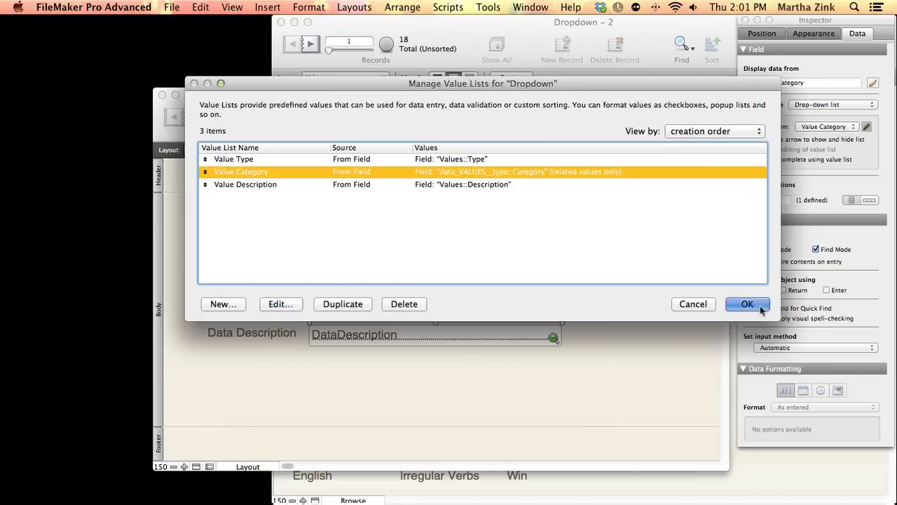
left_click(744, 306)
left_click(687, 149)
left_click(383, 315)
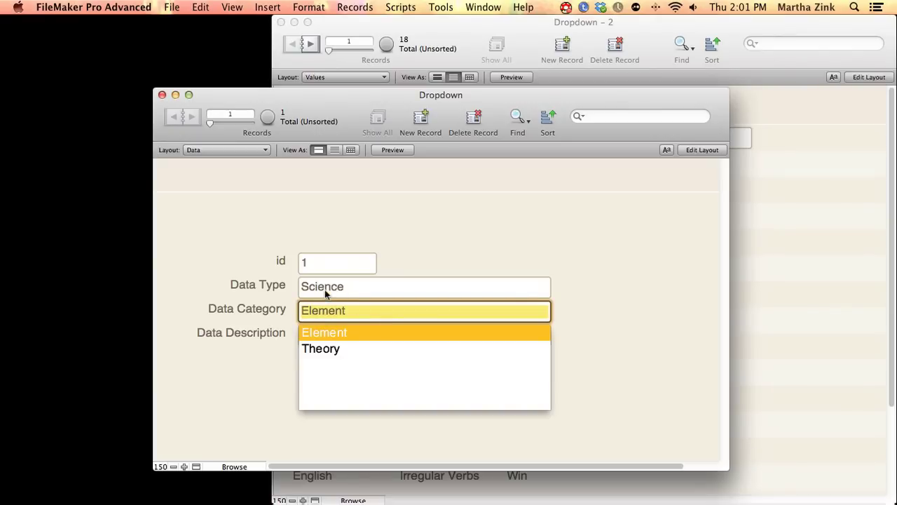
left_click(259, 312)
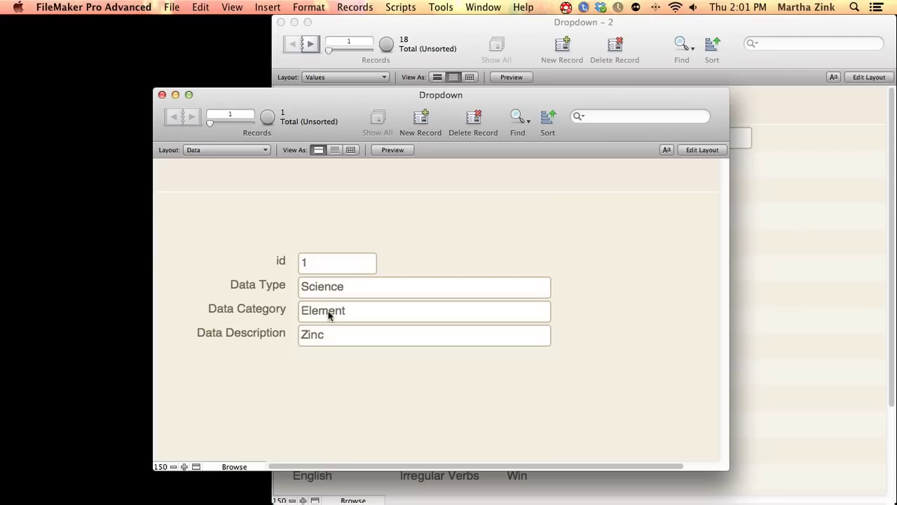
left_click(328, 315)
left_click(417, 244)
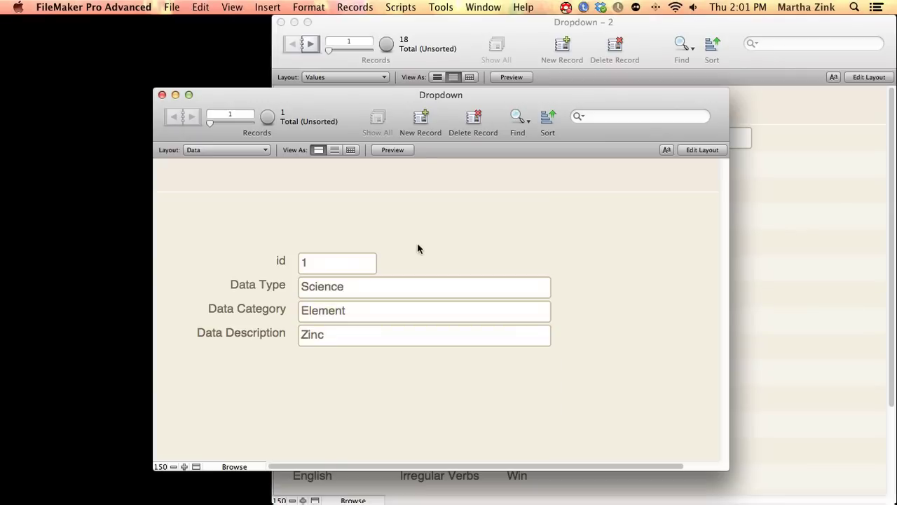
Create a new record with Data Type Music and Data Category Genre, leaving Description empty.
left_click(419, 129)
left_click(314, 290)
left_click(318, 324)
left_click(318, 321)
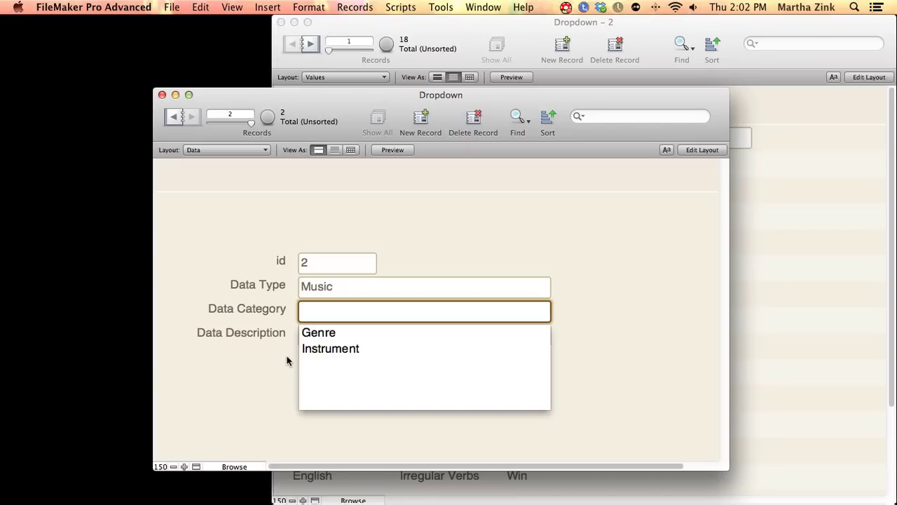
left_click(312, 333)
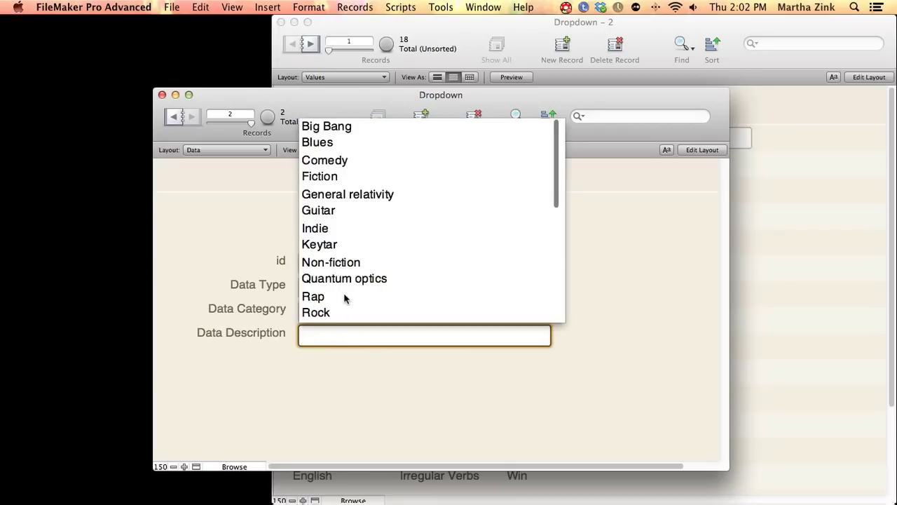
left_click(284, 333)
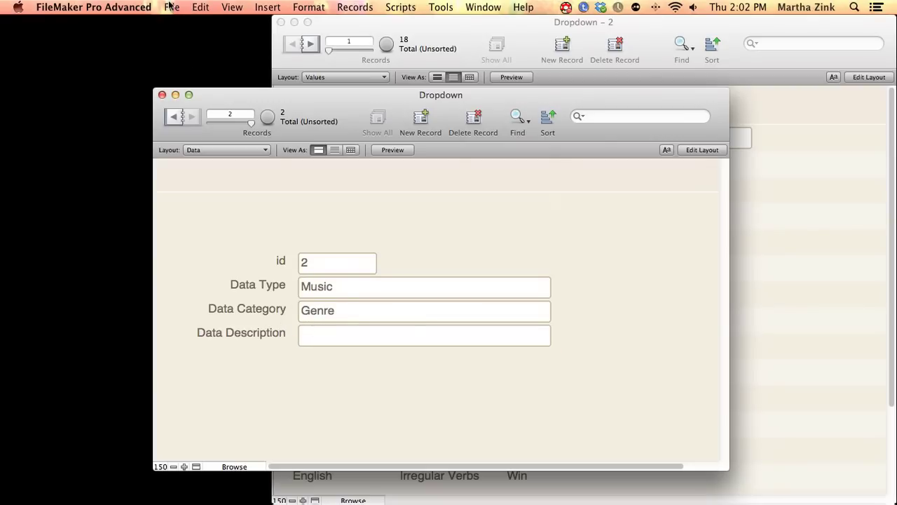
Reopen the relationships graph and nudge data_VALUES__type slightly left and down.
key("super+shift+d")
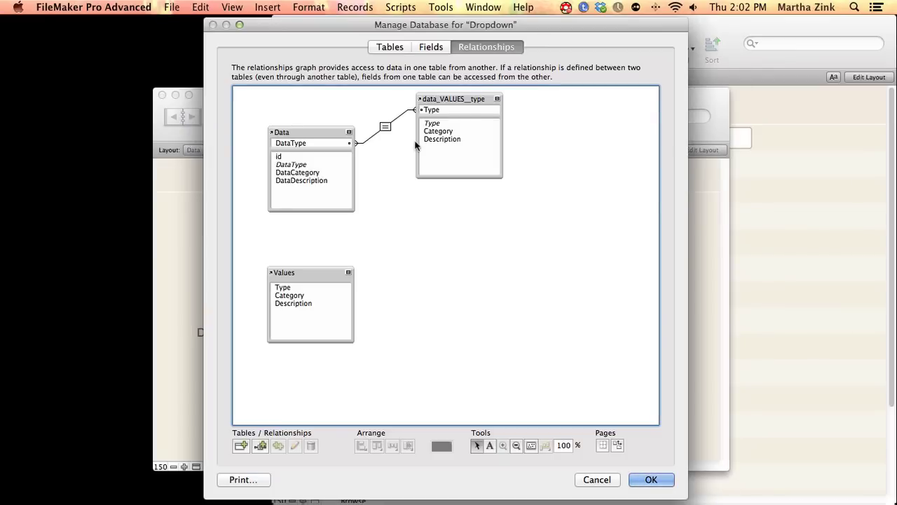
left_click(443, 99)
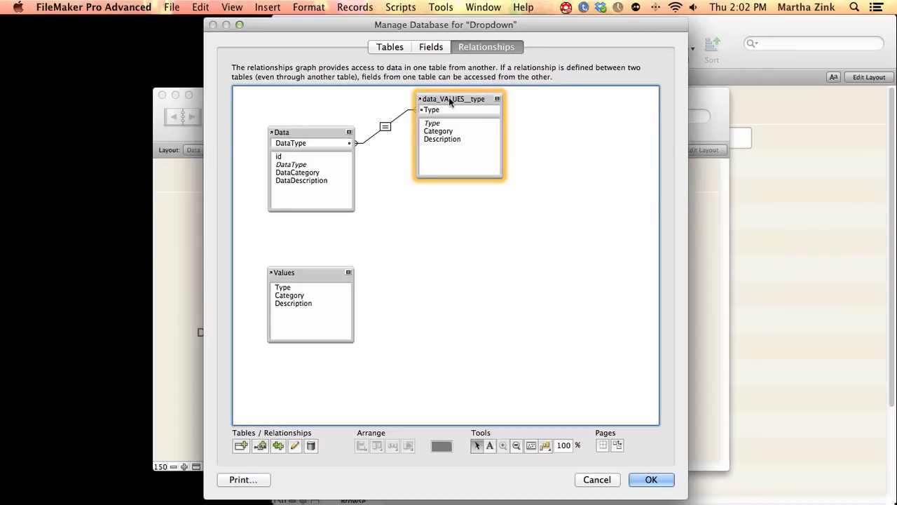
left_click_drag(452, 103, 422, 115)
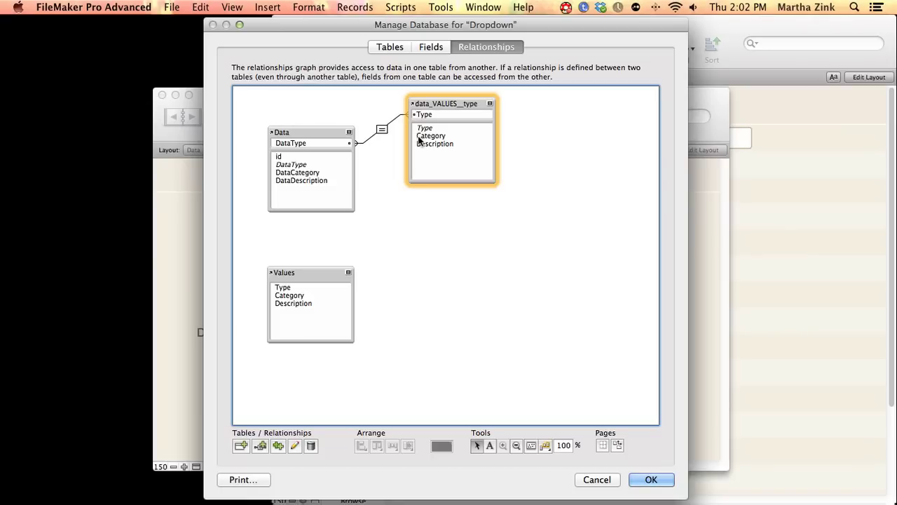
Add a Values occurrence named data_VALUES__typeCategory below data_VALUES__type.
left_click(242, 448)
left_click(395, 159)
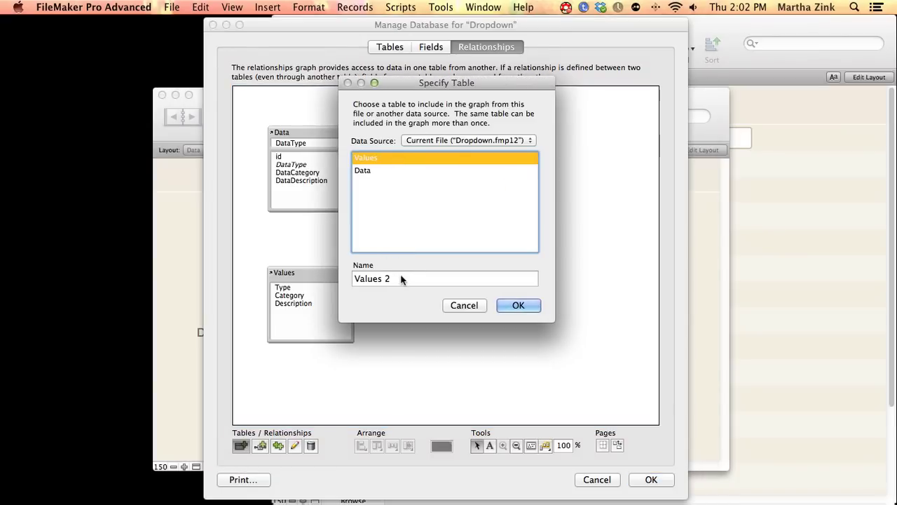
key("Tab")
type("data")
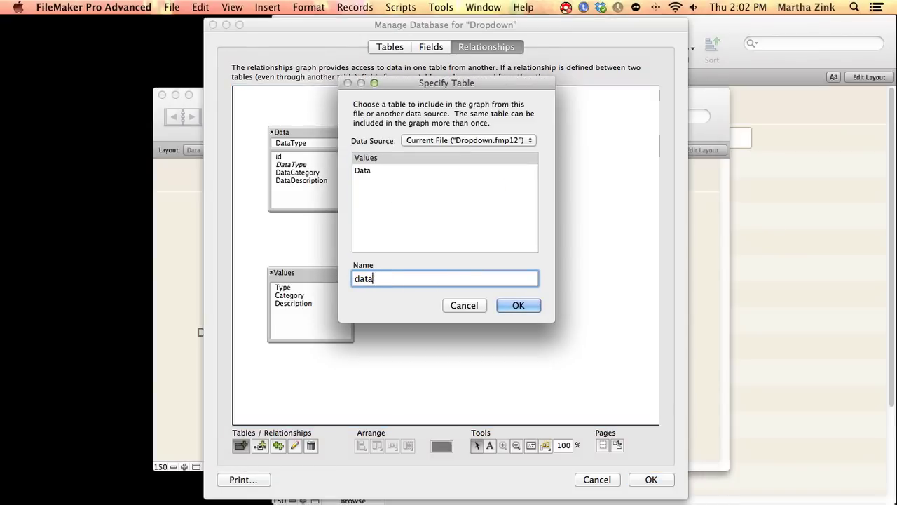
type("_VALUES__typeCategory")
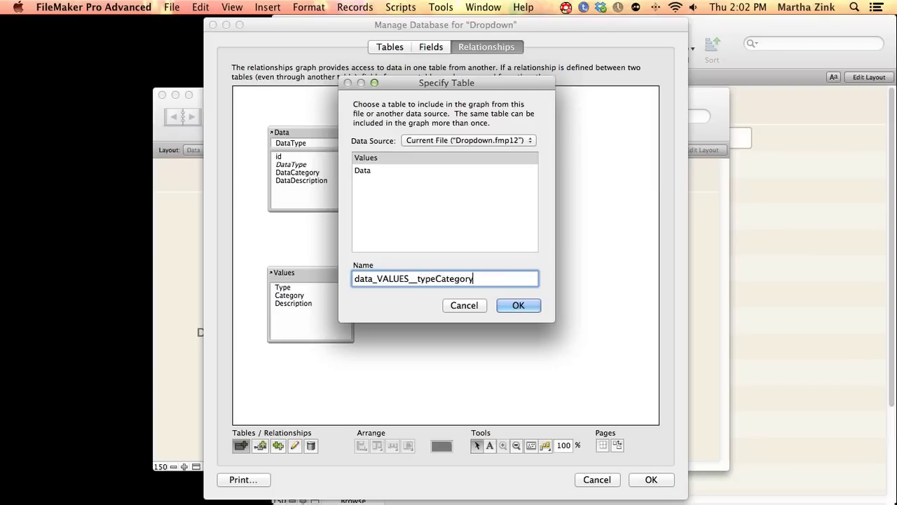
key("Return")
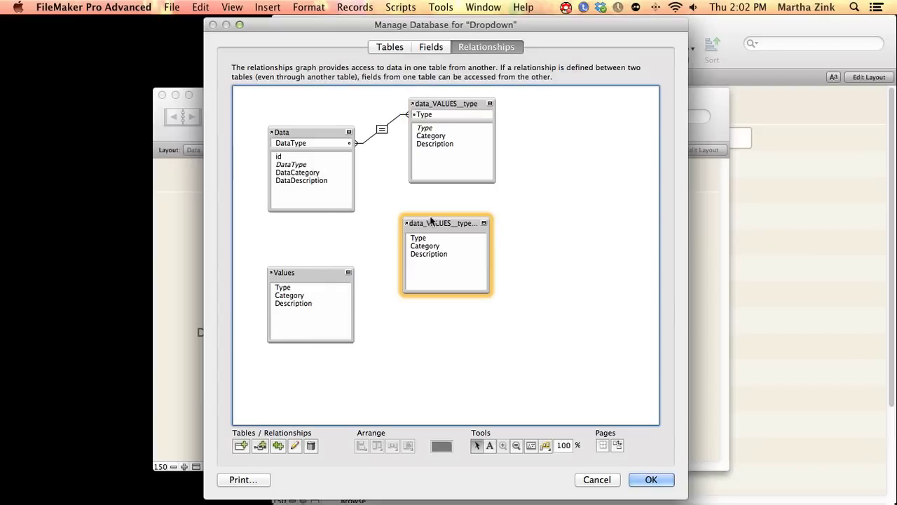
left_click_drag(436, 226, 440, 198)
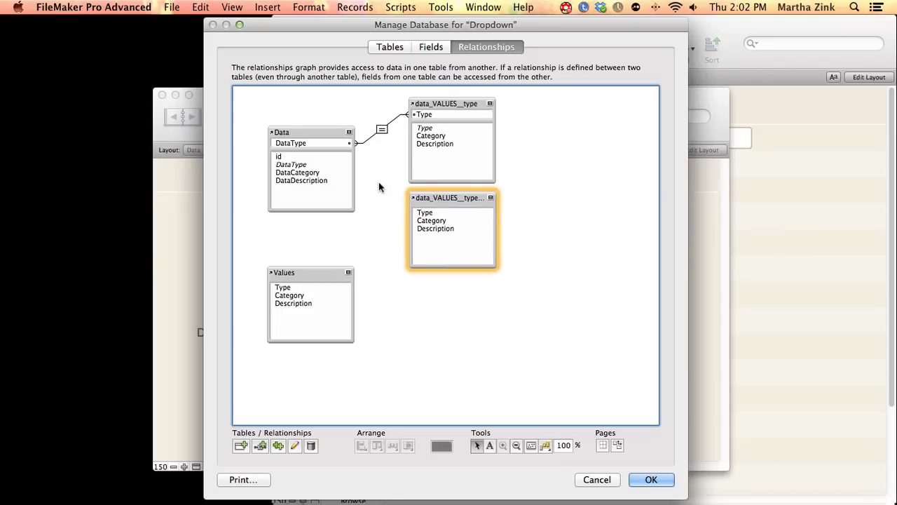
Relate Data's DataType to Type and DataCategory to Category in data_VALUES__typeCategory.
left_click_drag(297, 165, 431, 217)
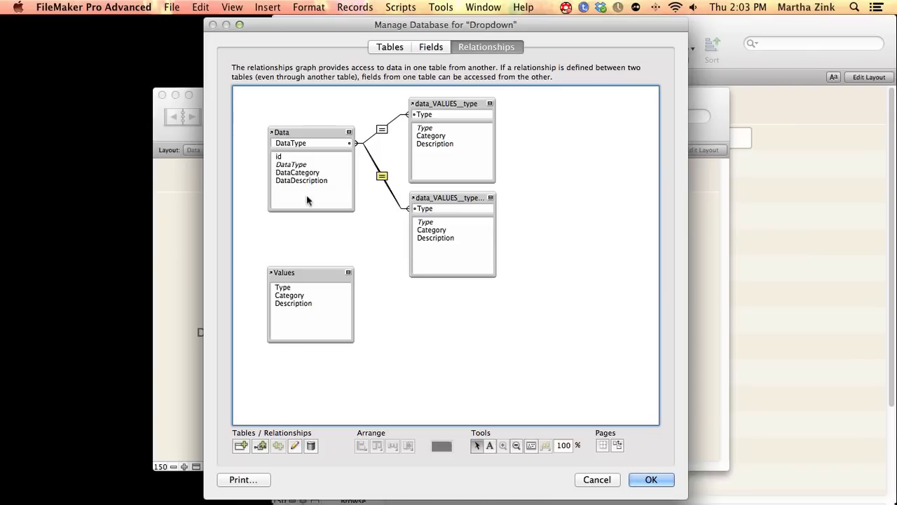
left_click_drag(303, 176, 423, 232)
left_click(490, 198)
Save the database settings, then open the Value Description list definition via the DataDescription field.
left_click(646, 481)
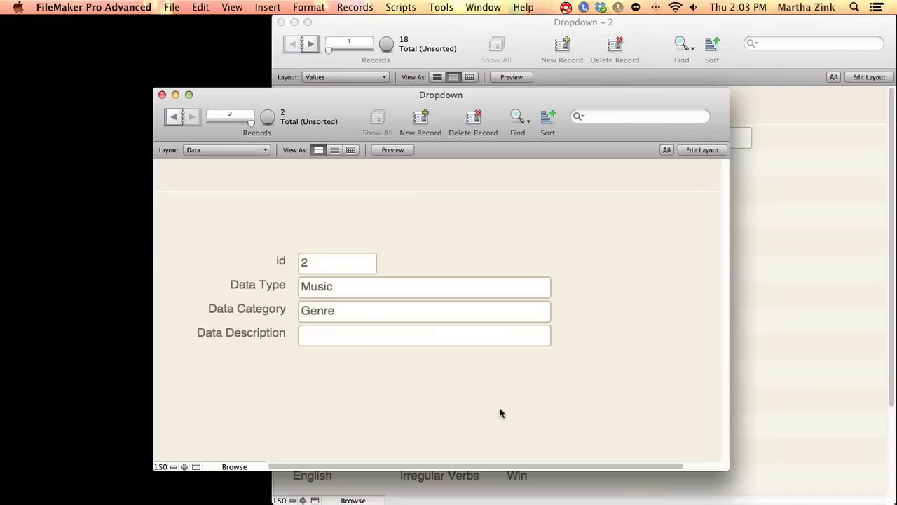
key("super+l")
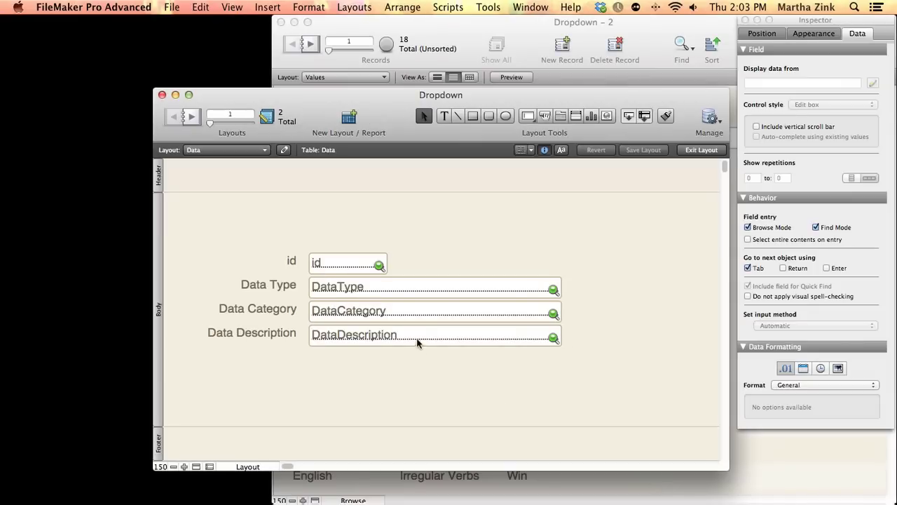
left_click(417, 339)
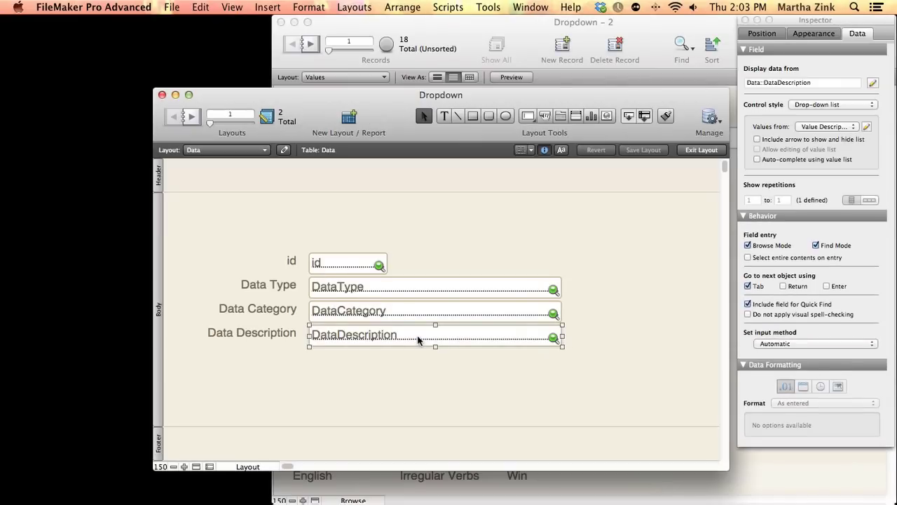
left_click(855, 128)
left_click(856, 139)
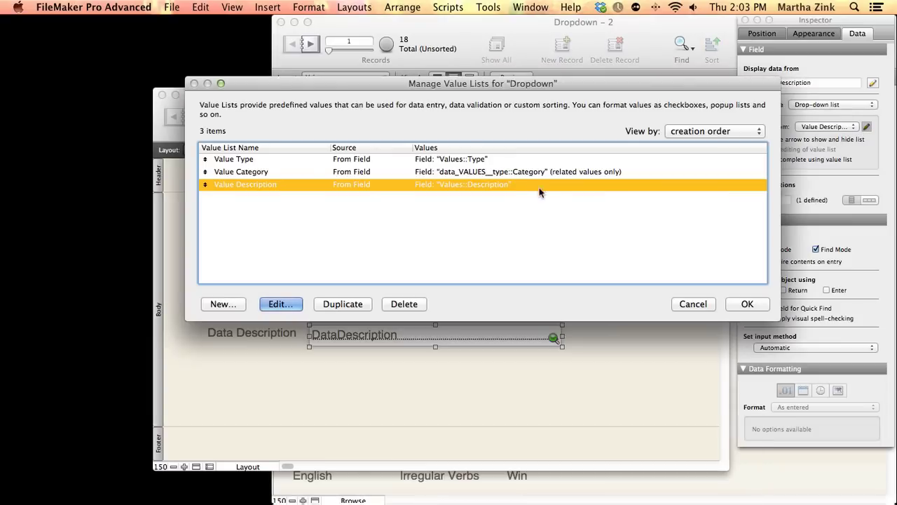
double_click(527, 185)
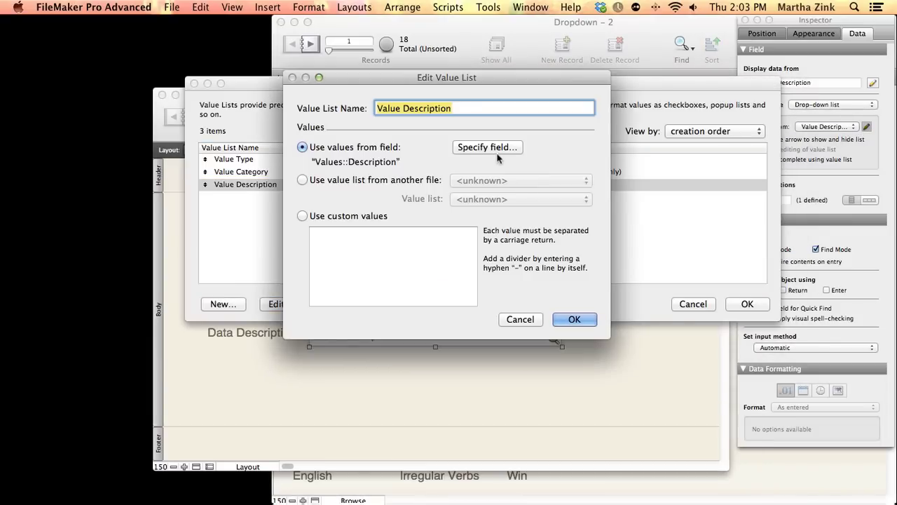
Set Value Description to data_VALUES__typeCategory::Description, only values related starting from Data.
left_click(495, 150)
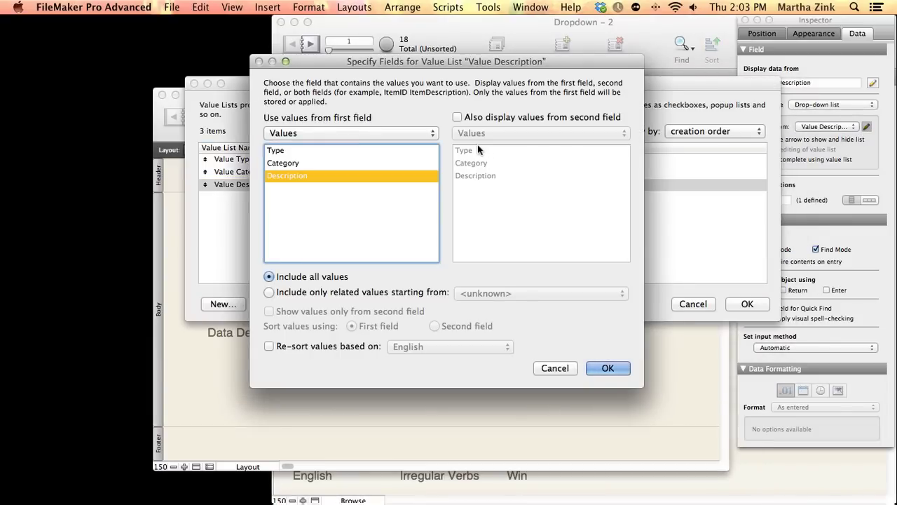
left_click(394, 132)
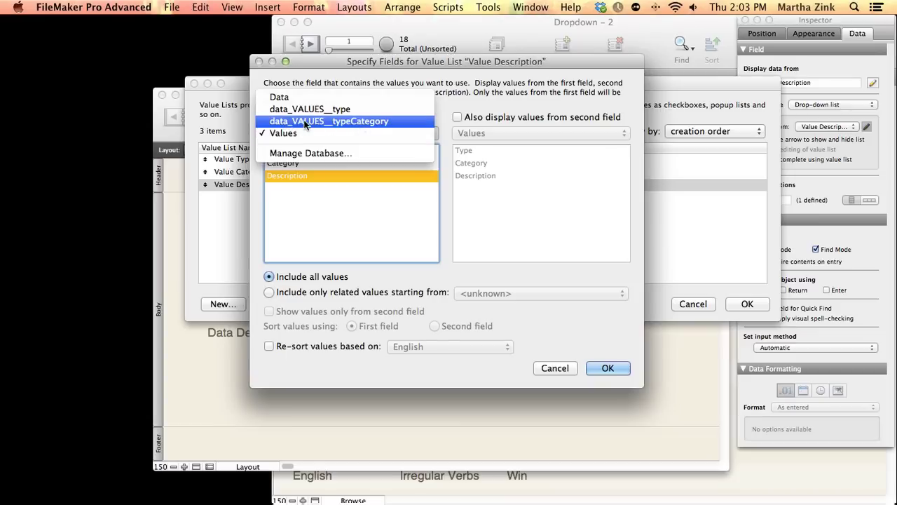
left_click(365, 121)
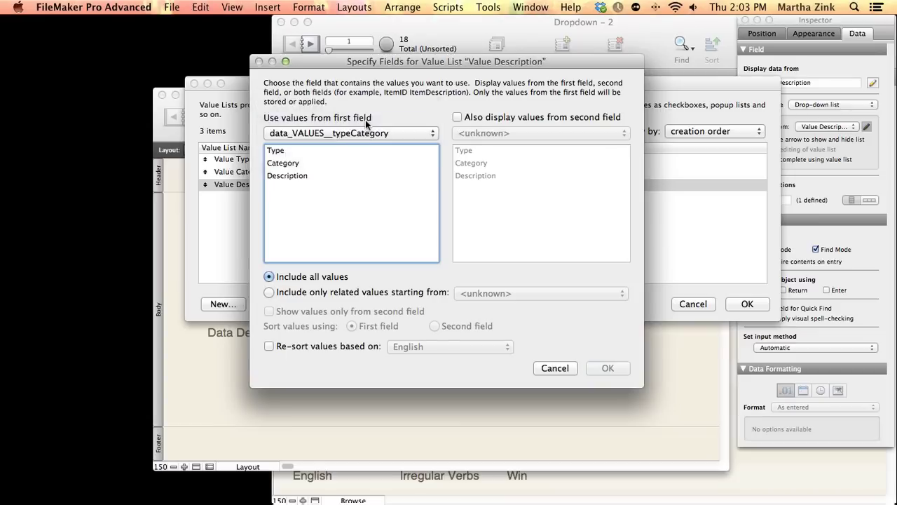
left_click(309, 175)
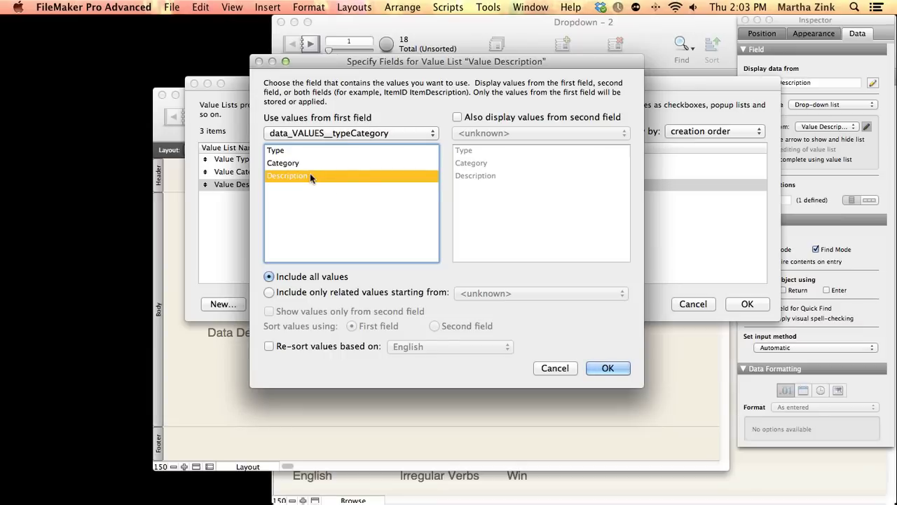
left_click(332, 295)
left_click(467, 293)
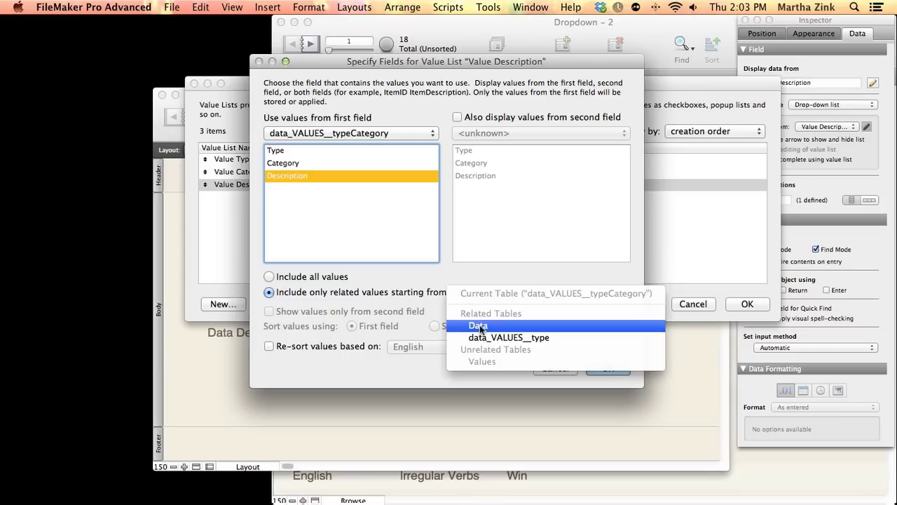
left_click(529, 326)
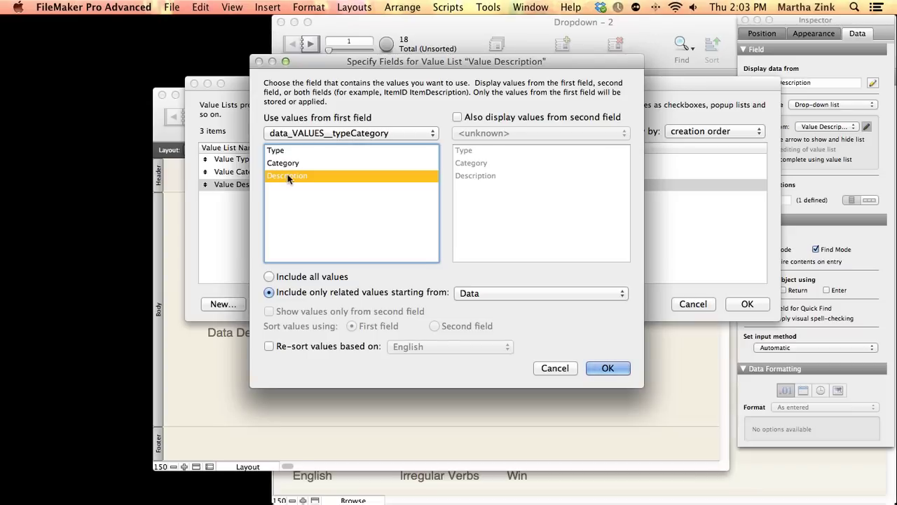
left_click(607, 368)
Save the value lists, return to Browse mode, and set record 2's Data Description to Blues.
left_click(575, 318)
left_click(762, 309)
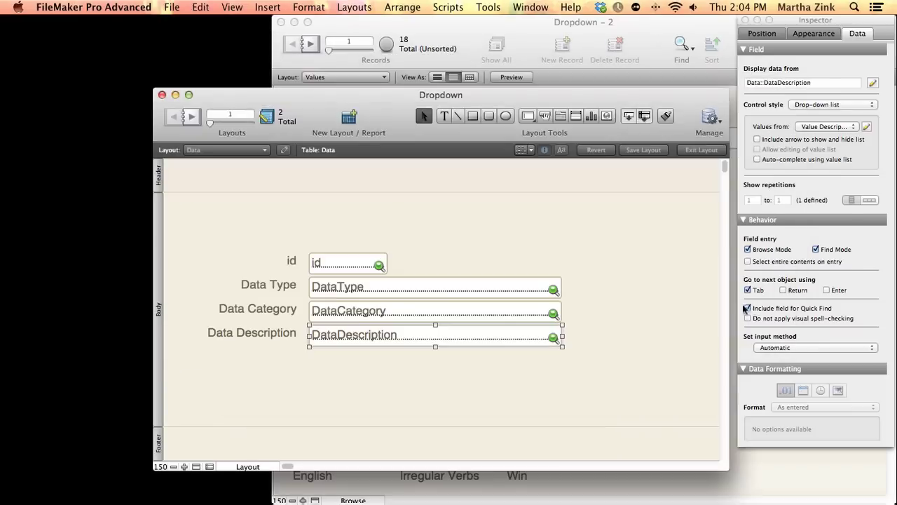
key("super+b")
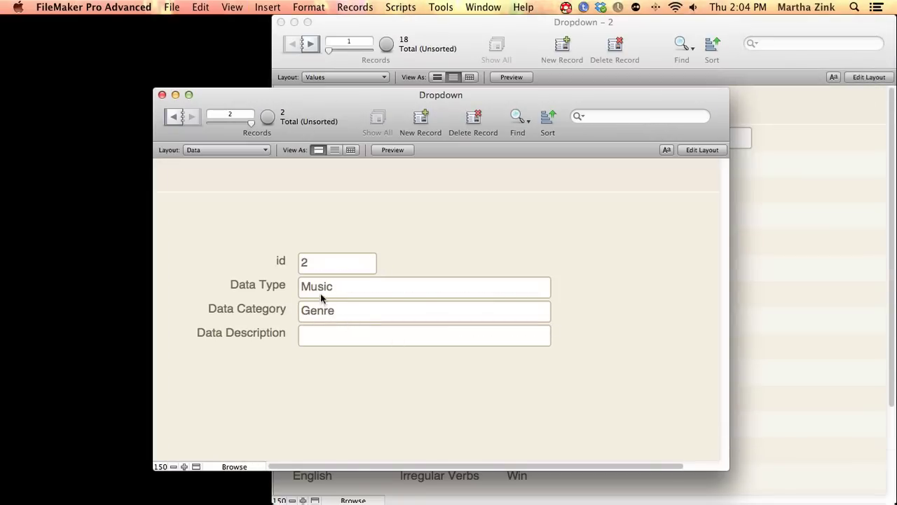
left_click(328, 335)
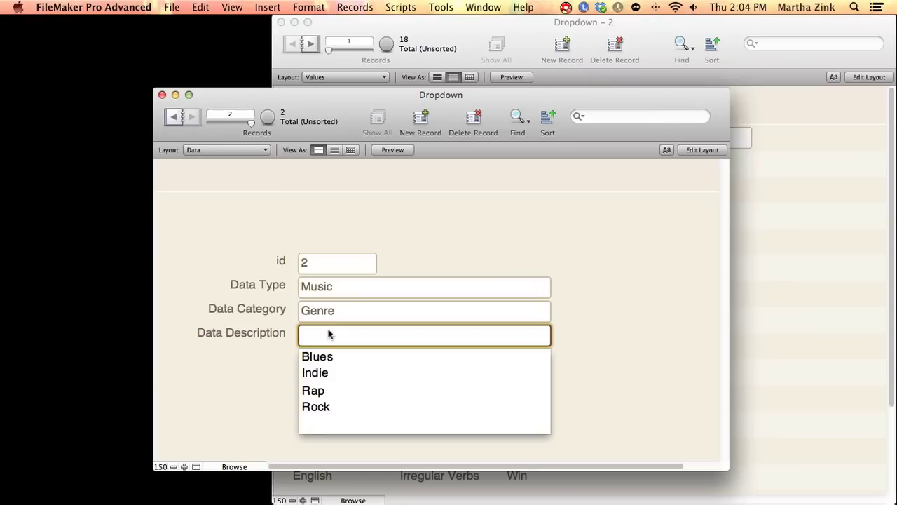
left_click(320, 356)
key("Tab")
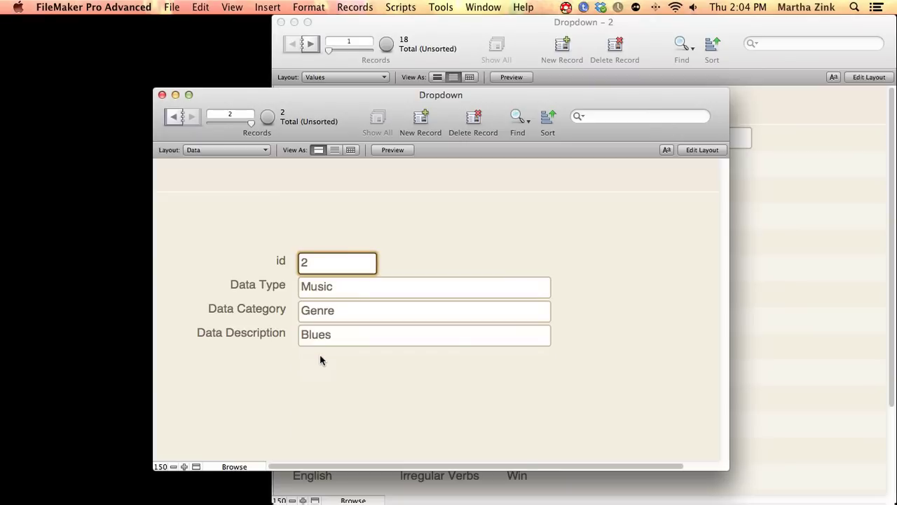
Go back to record 1 and check its filtered lists, keeping Zinc as the description.
left_click(178, 118)
left_click(319, 292)
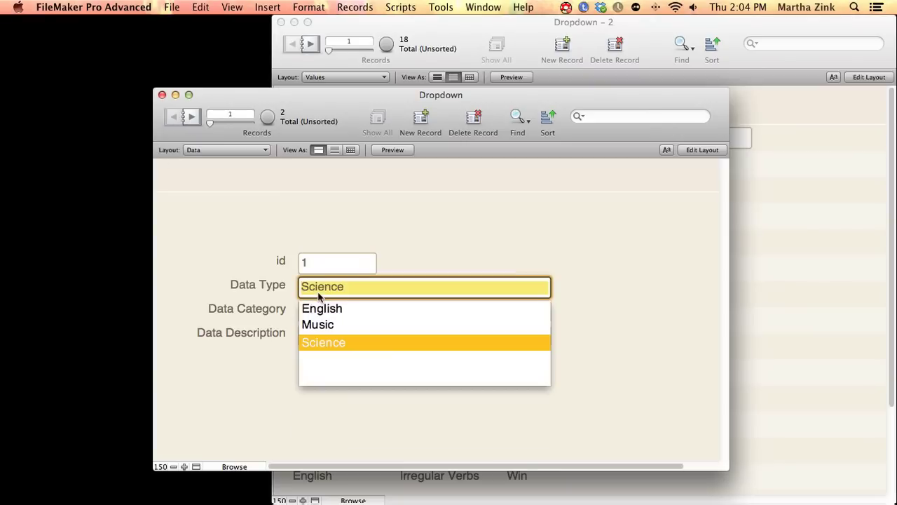
key("Tab")
key("Tab")
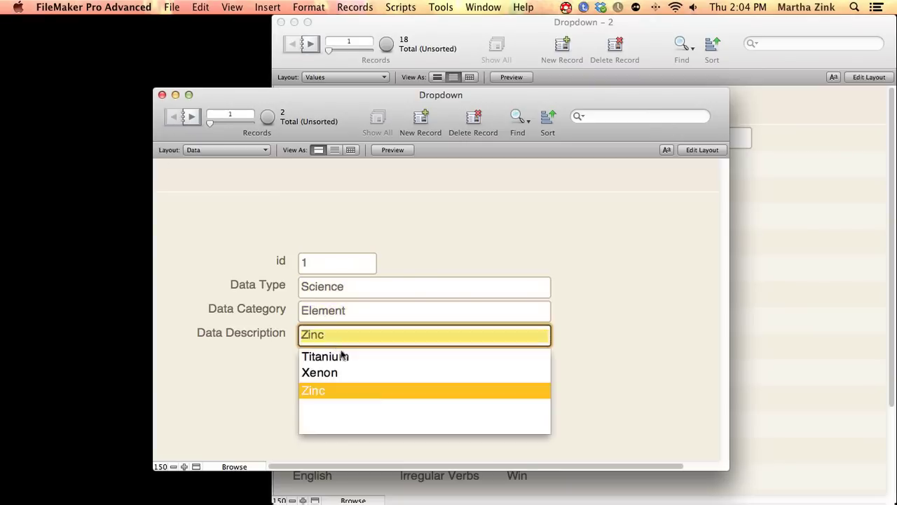
left_click(327, 391)
left_click(327, 391)
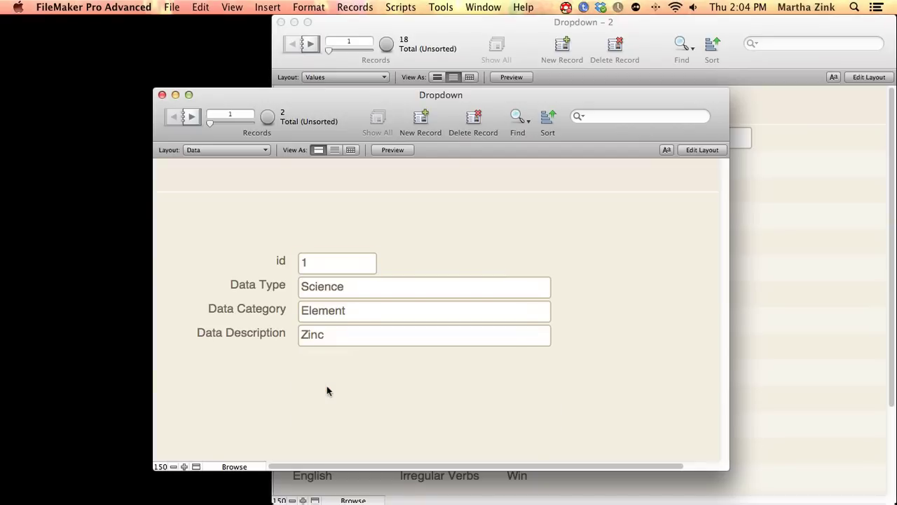